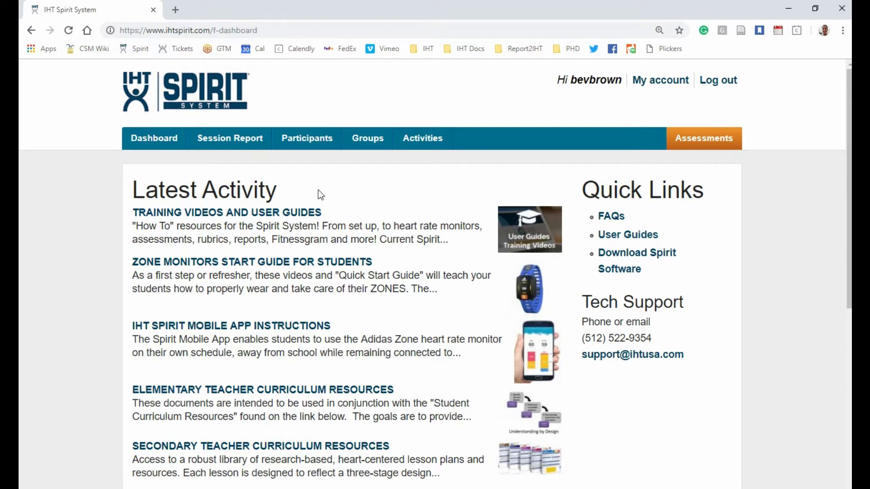
Step: Open the Session Report and set its Date From to 2017-09-01
click(220, 146)
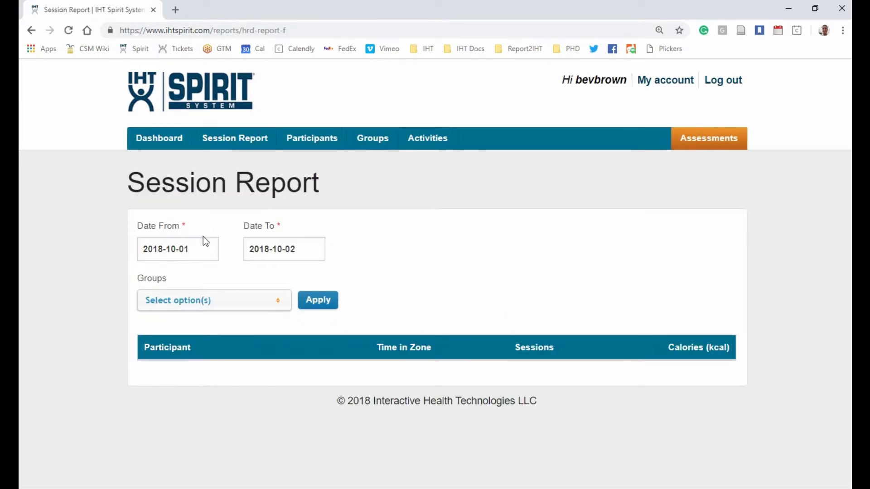
click(203, 247)
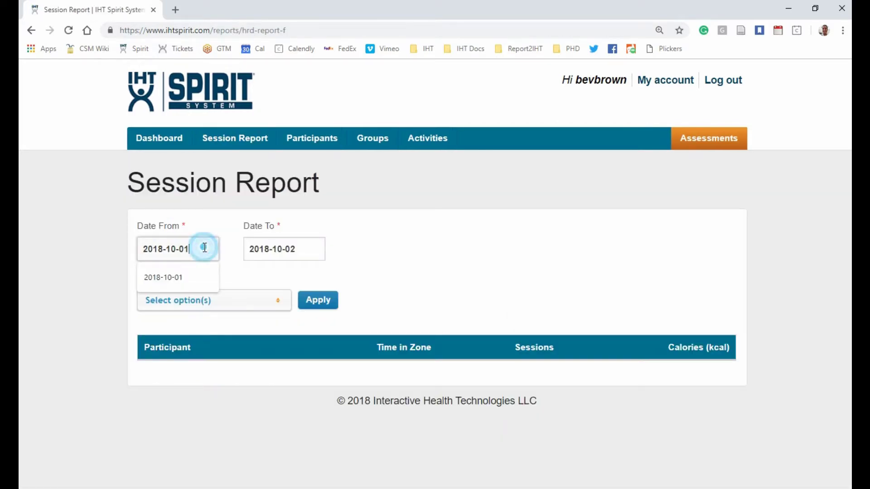
click(302, 286)
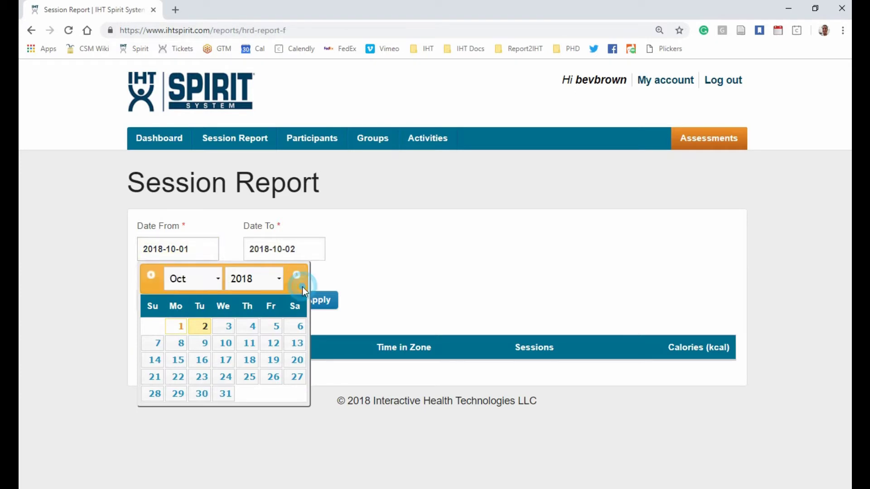
click(152, 276)
click(152, 276)
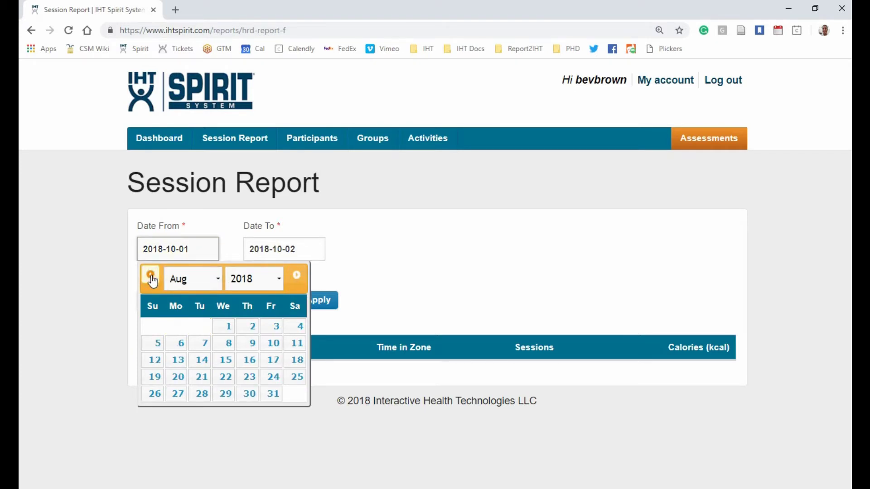
click(153, 276)
click(152, 277)
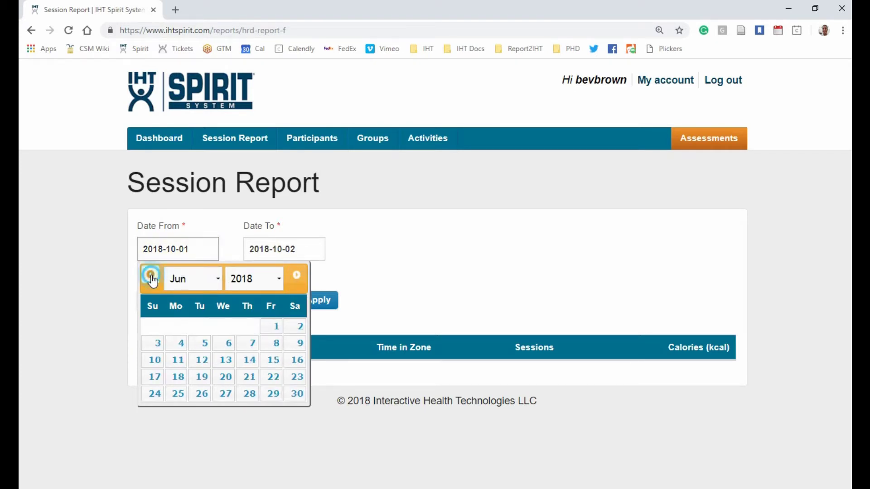
click(152, 276)
click(152, 276)
click(152, 277)
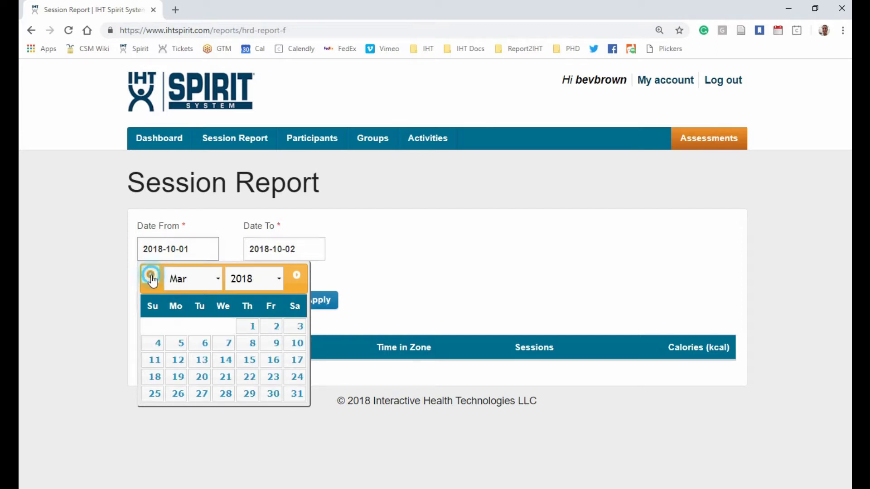
click(153, 276)
click(152, 277)
click(152, 277)
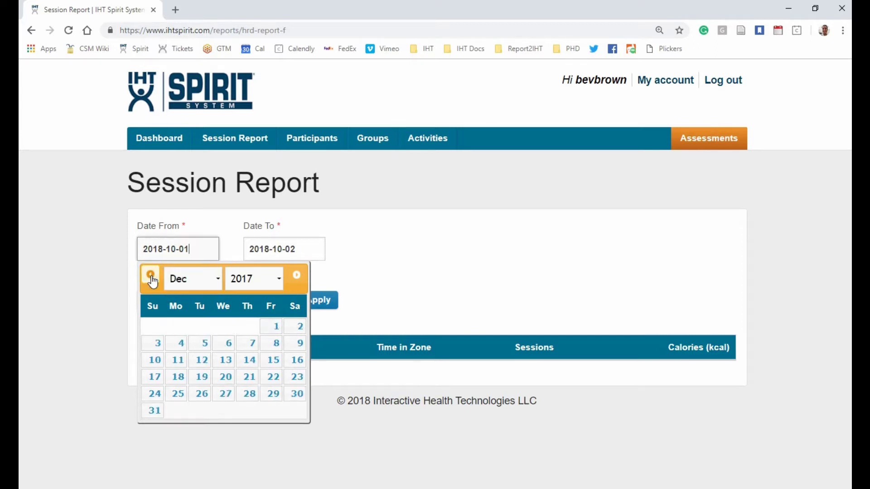
click(152, 276)
click(152, 277)
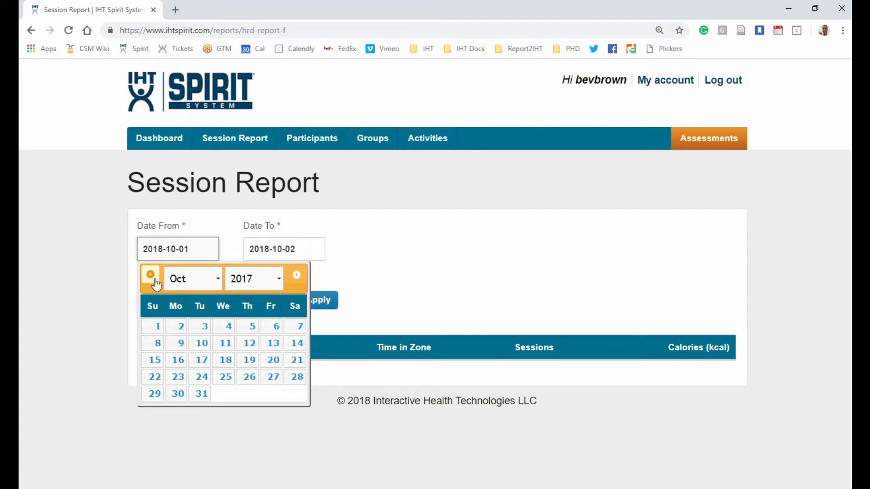
click(152, 276)
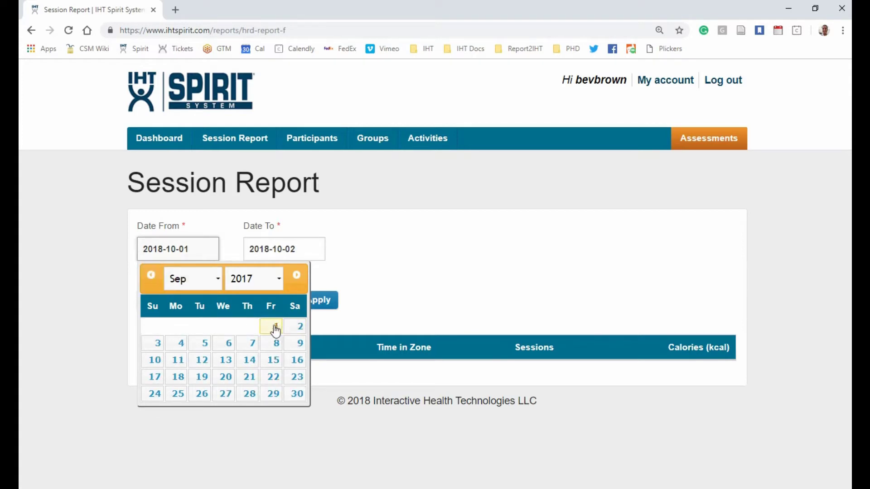
click(275, 328)
Step: Select all groups for the session report and apply the filter
click(272, 306)
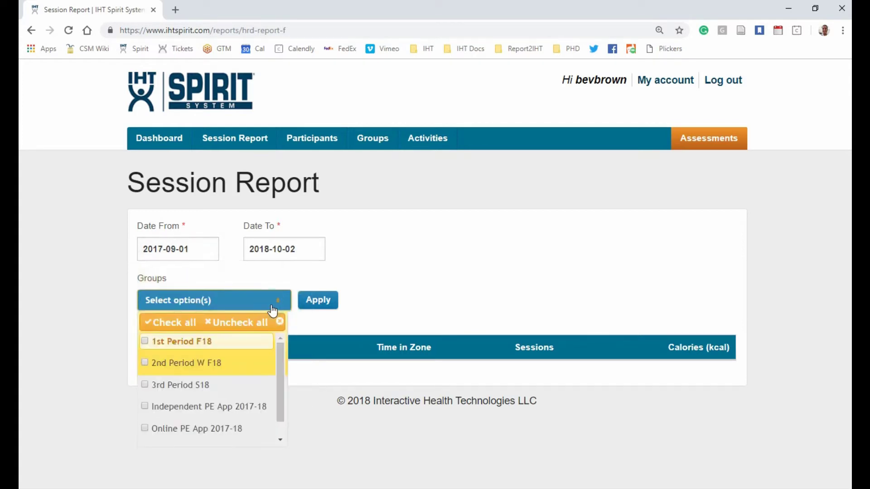
click(164, 327)
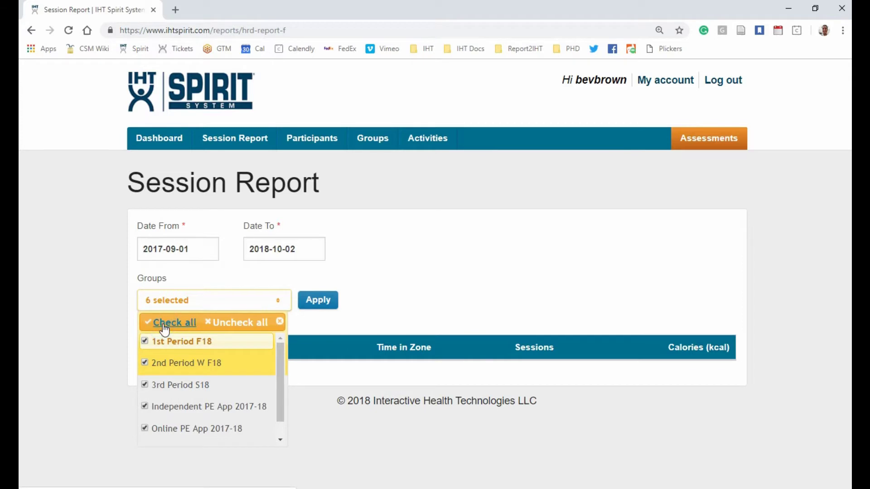
click(319, 301)
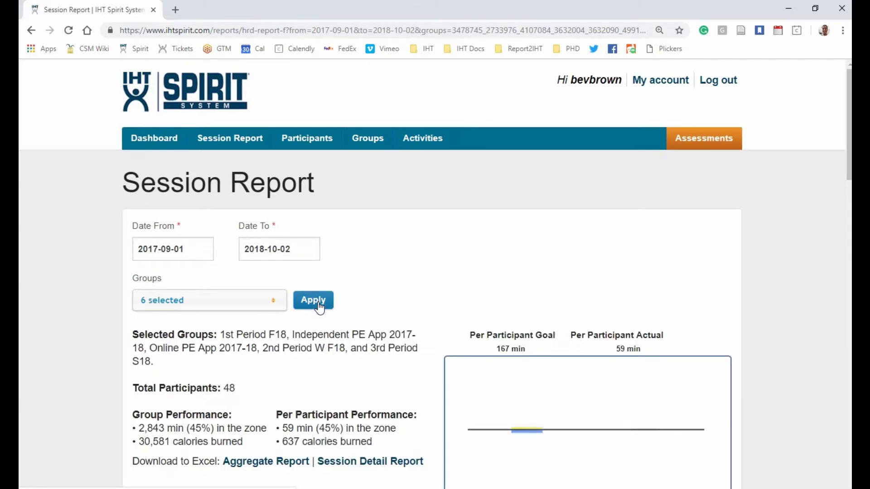
Step: Review the participant results, download the Session Detail Report and open it in Excel
drag(849, 159, 841, 254)
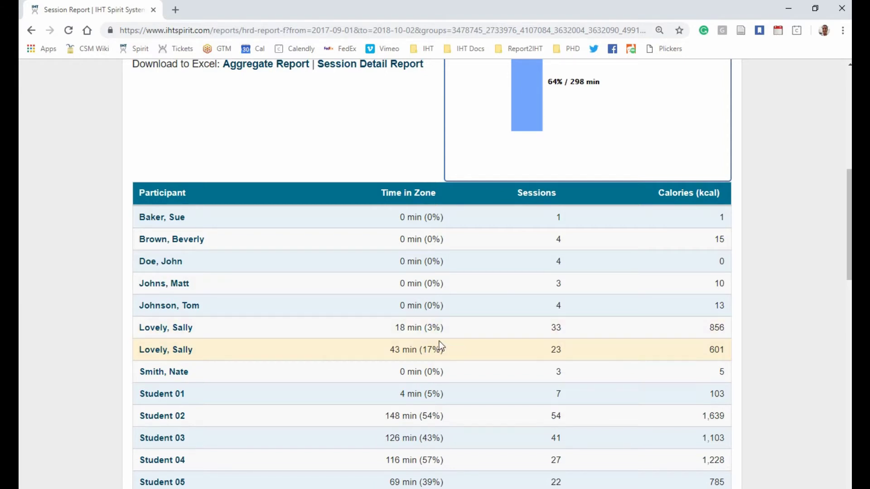
drag(848, 275, 847, 184)
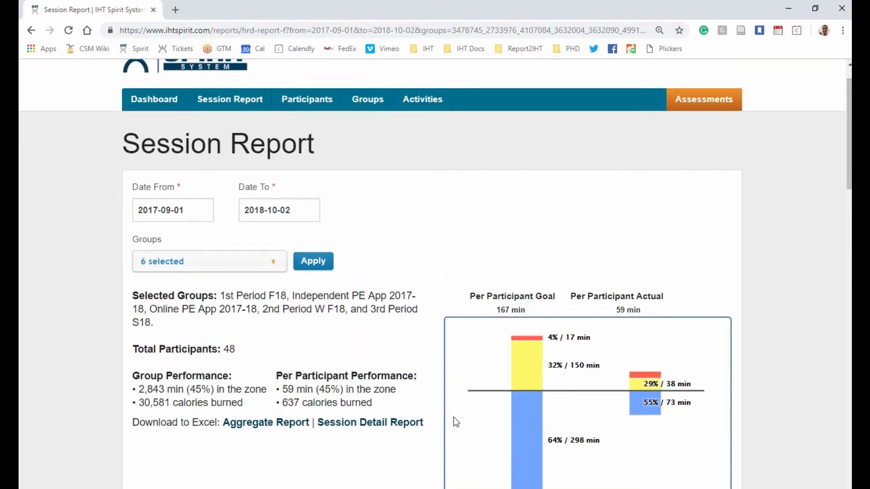
click(379, 425)
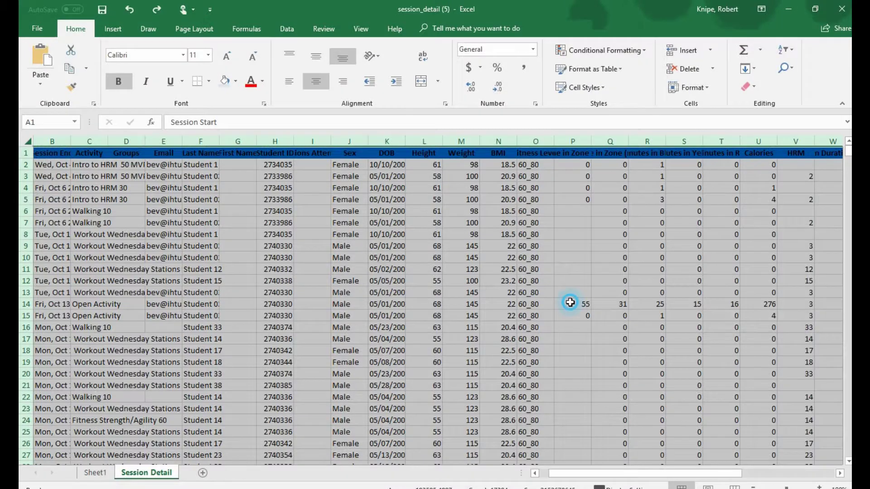
click(569, 302)
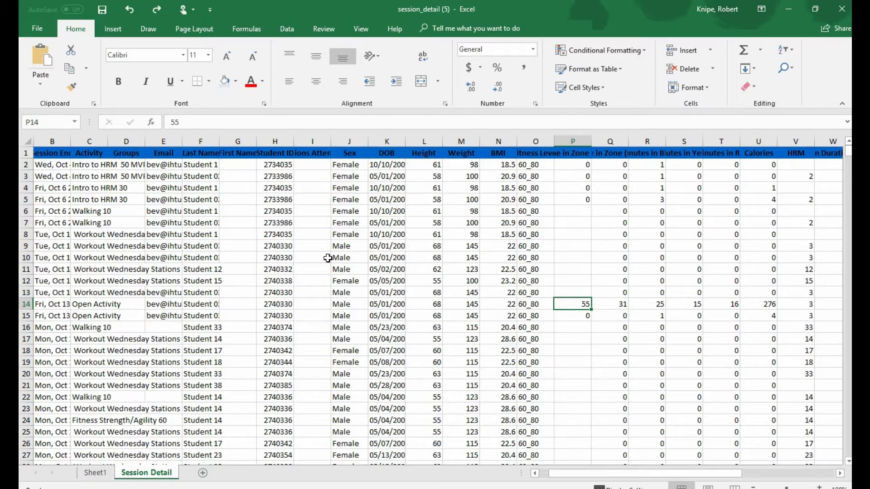
Step: Create a PivotTable on a new worksheet from the entire Session Detail sheet
click(26, 140)
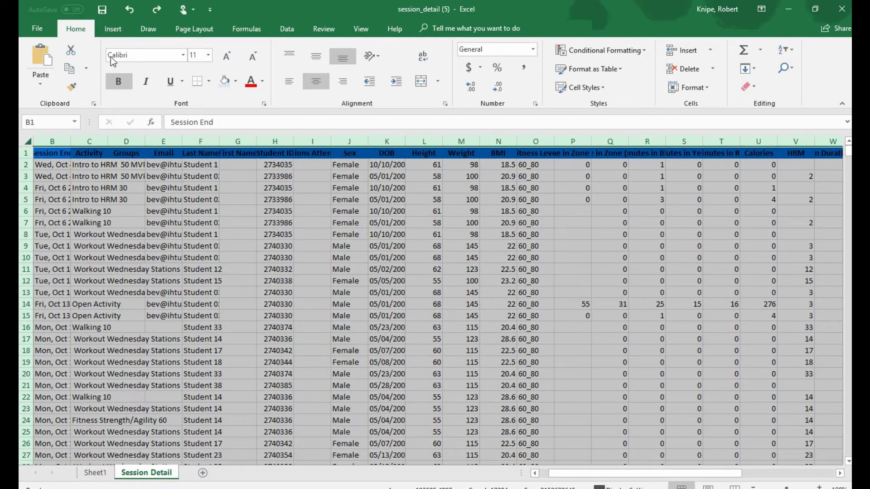
click(113, 29)
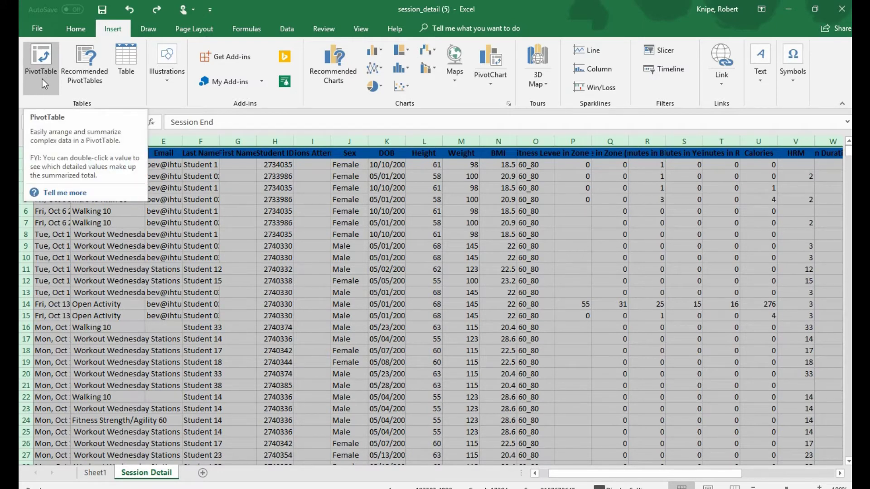
click(43, 65)
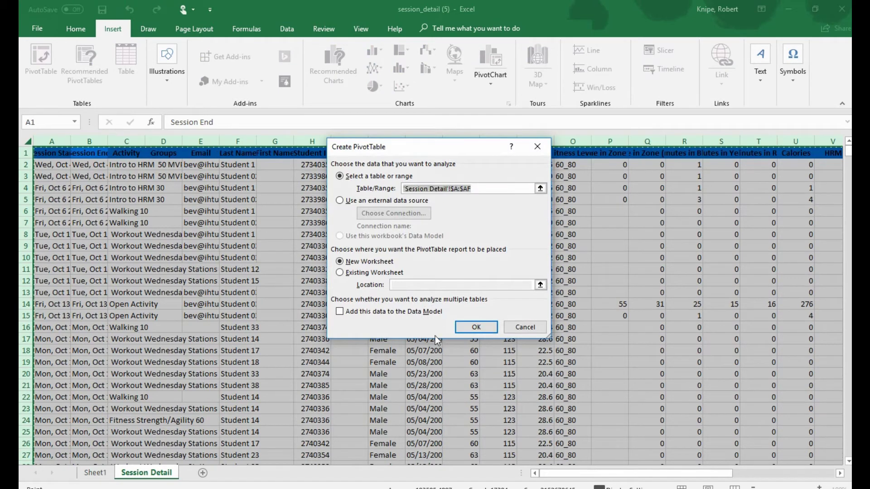
click(476, 328)
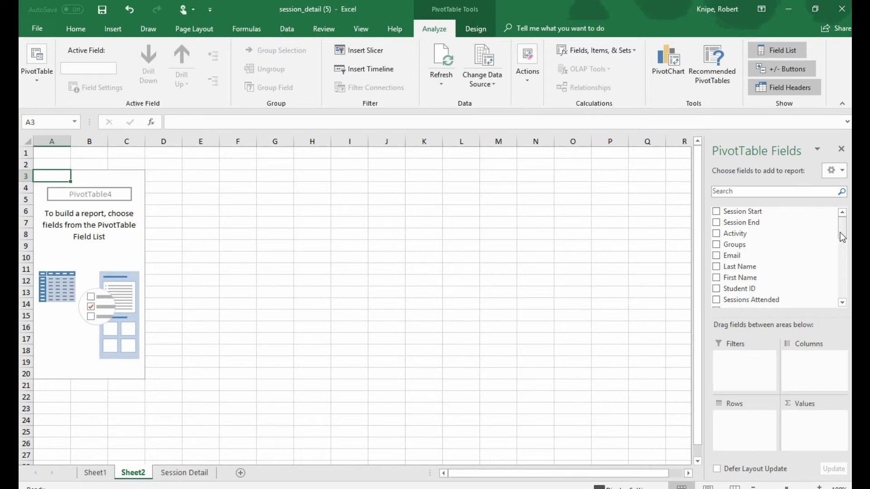
Step: Add Student ID as the PivotTable's rows, with Time in Zone (min) and Calories as summed values
drag(843, 236, 843, 247)
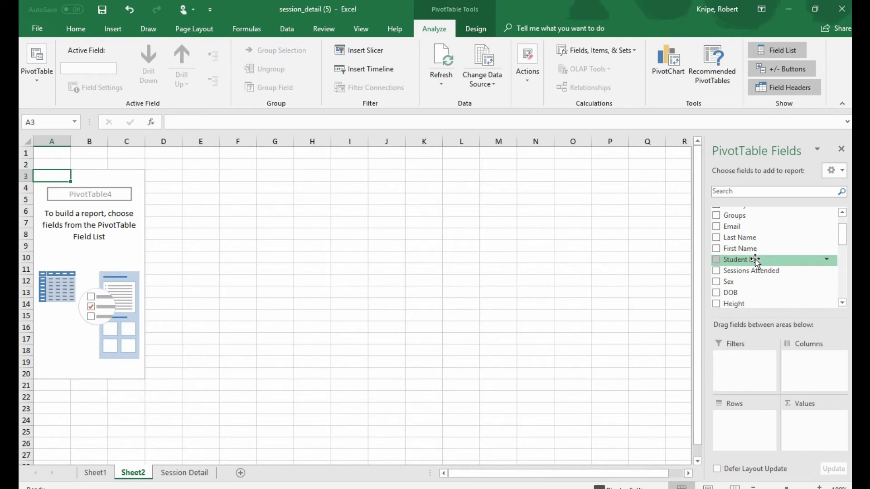
drag(756, 261, 744, 433)
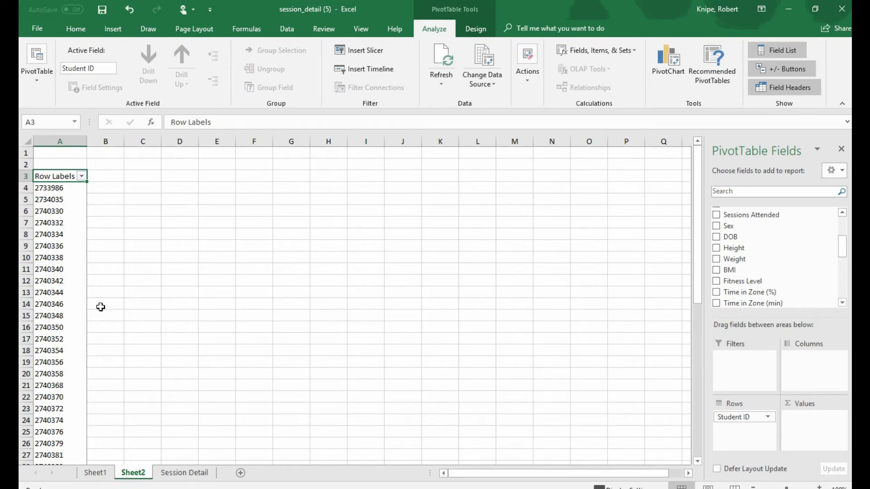
click(844, 252)
drag(844, 252, 841, 262)
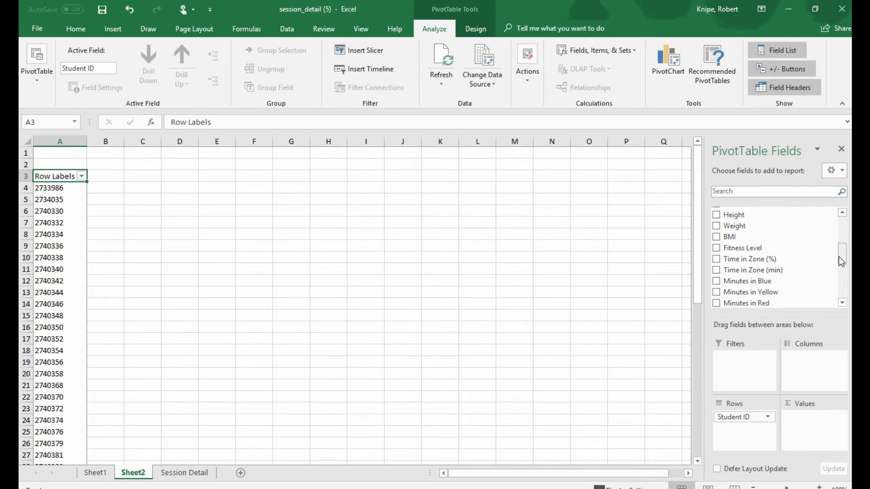
click(716, 271)
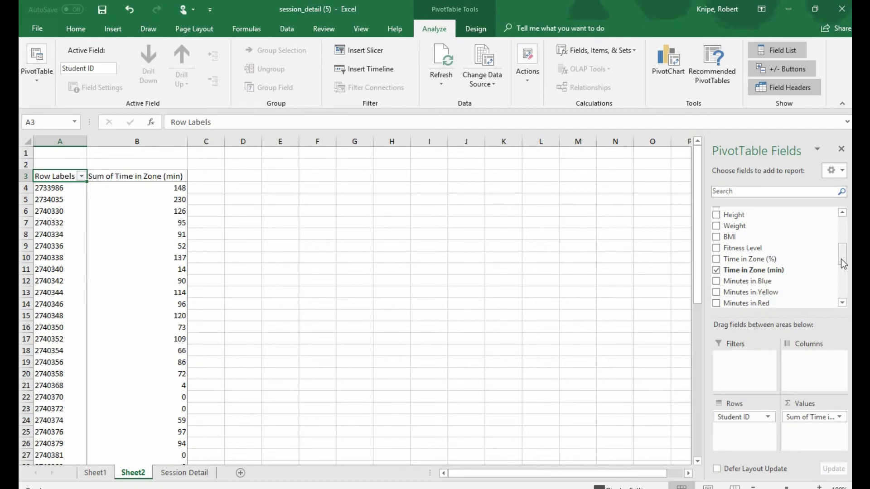
drag(841, 256, 842, 272)
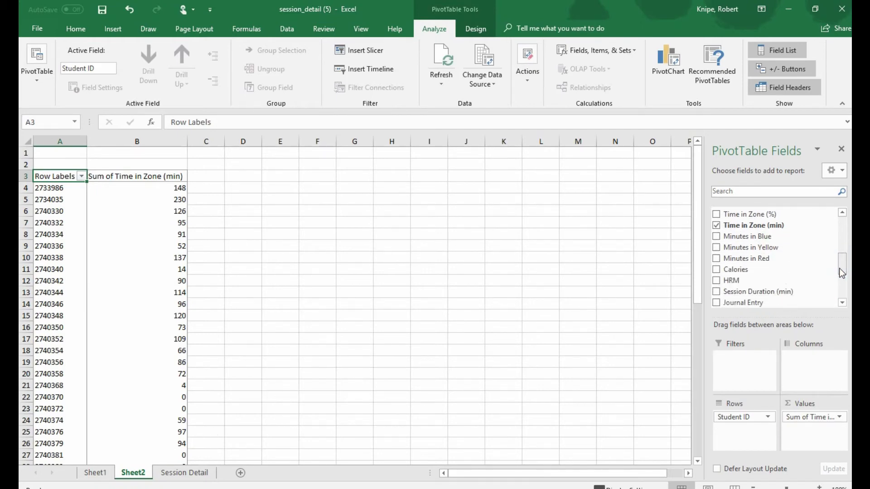
click(716, 270)
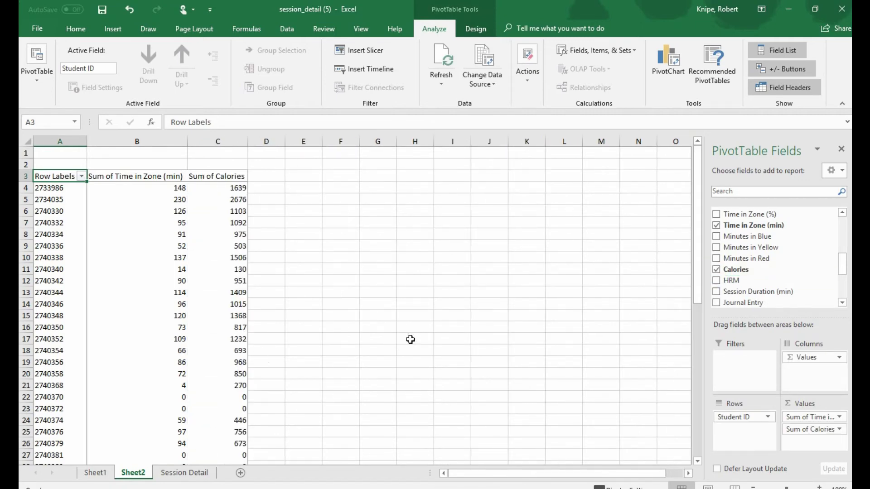
Step: Add the Last Name and First Name fields to the PivotTable rows beneath Student ID
drag(700, 183, 685, 173)
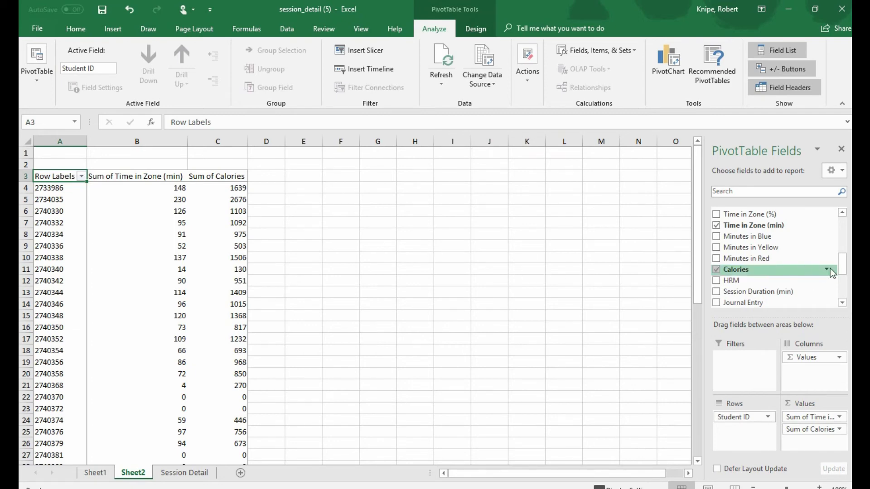
drag(844, 268, 844, 234)
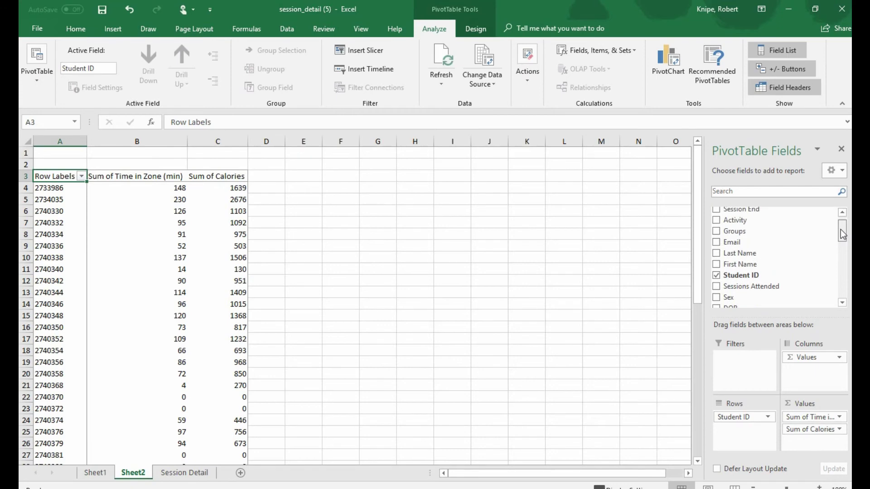
click(717, 258)
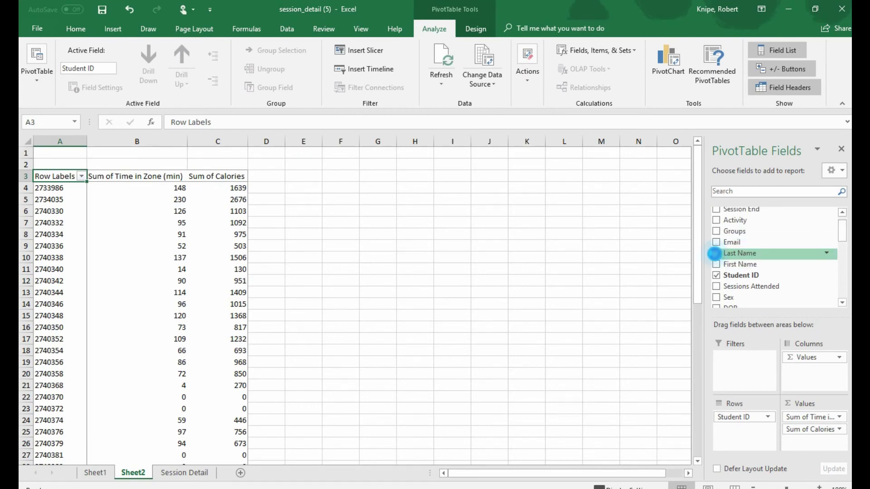
click(718, 268)
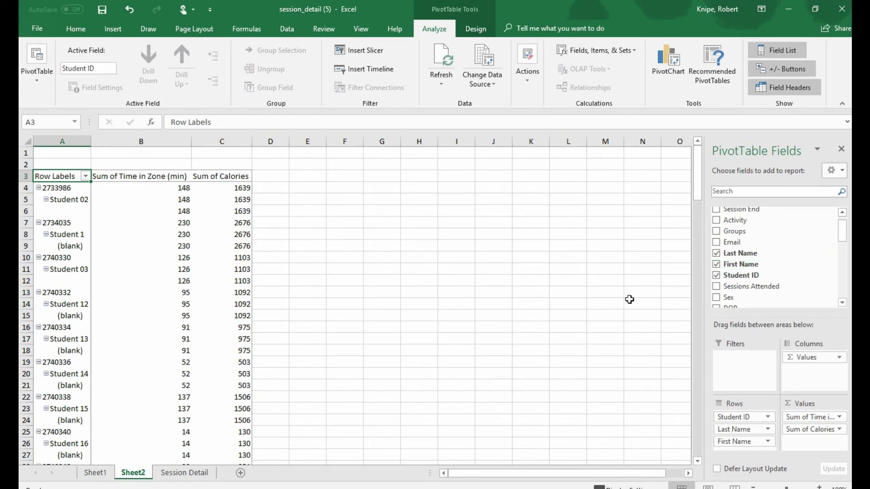
Step: Collapse the name details of two student IDs near the end of the PivotTable
drag(696, 182, 684, 407)
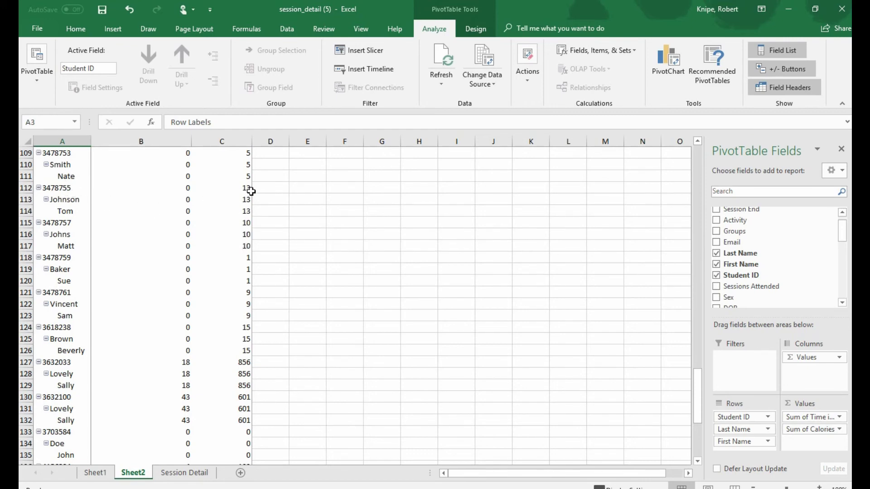
mouse_move(251, 190)
mouse_move(134, 270)
click(39, 363)
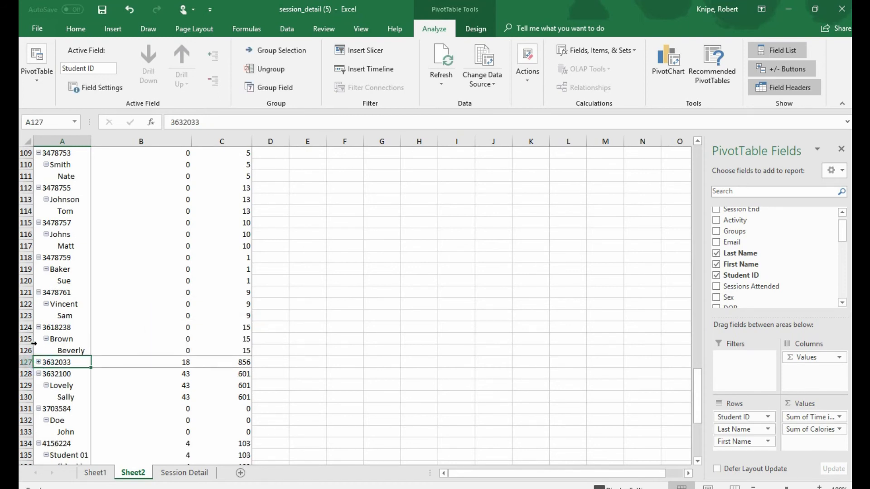
click(39, 328)
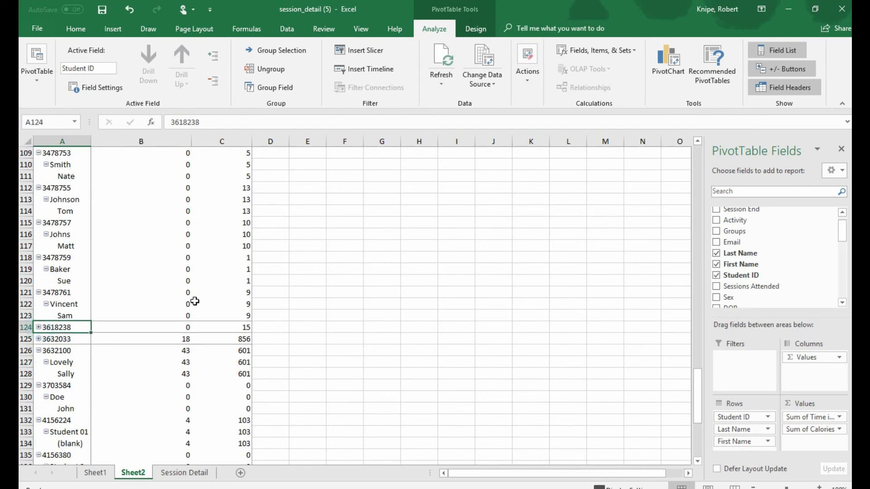
Step: Remove the Last Name and First Name fields from the PivotTable, leaving Student ID as the only row field
scroll(195, 301, up, 2)
scroll(195, 301, up, 20)
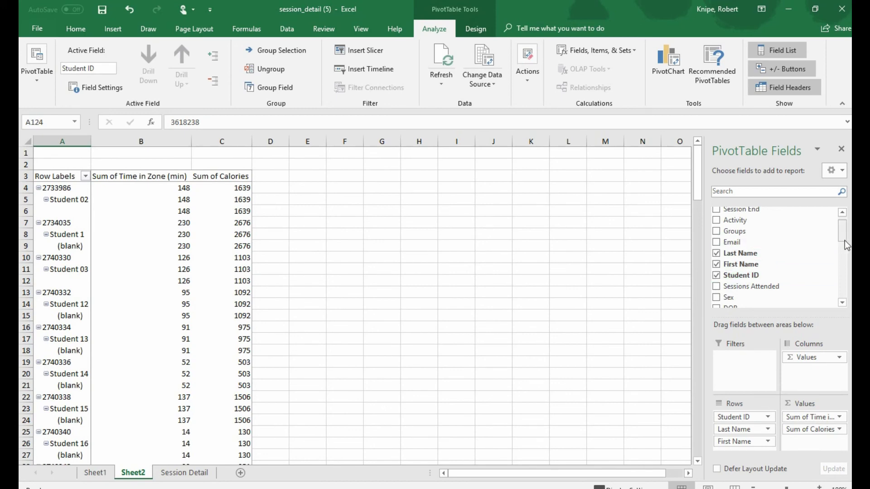
click(717, 253)
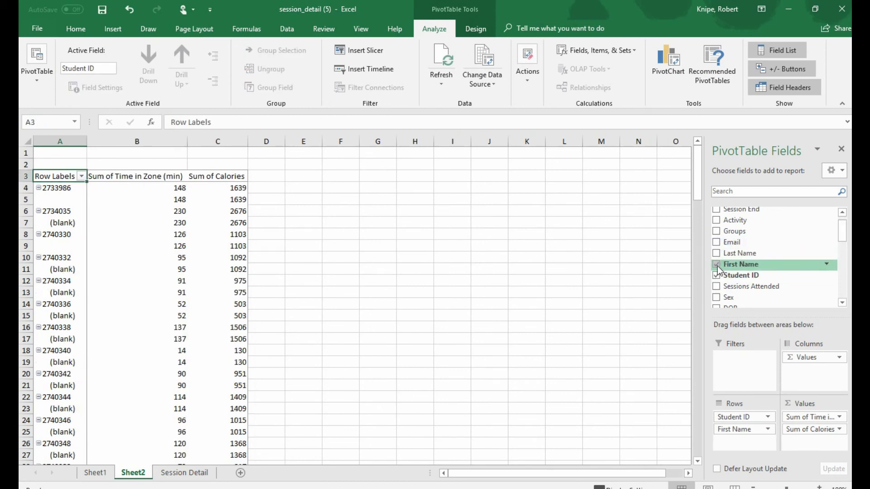
click(717, 265)
scroll(842, 227, up, 1)
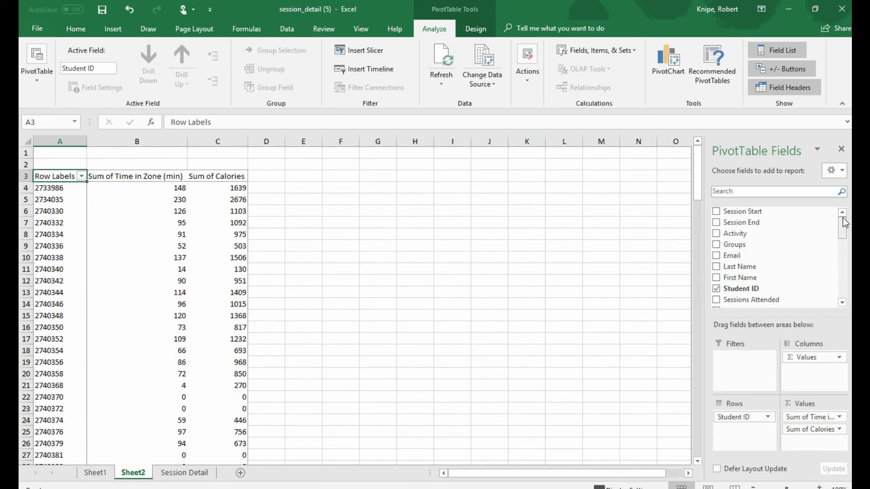
click(843, 217)
click(842, 231)
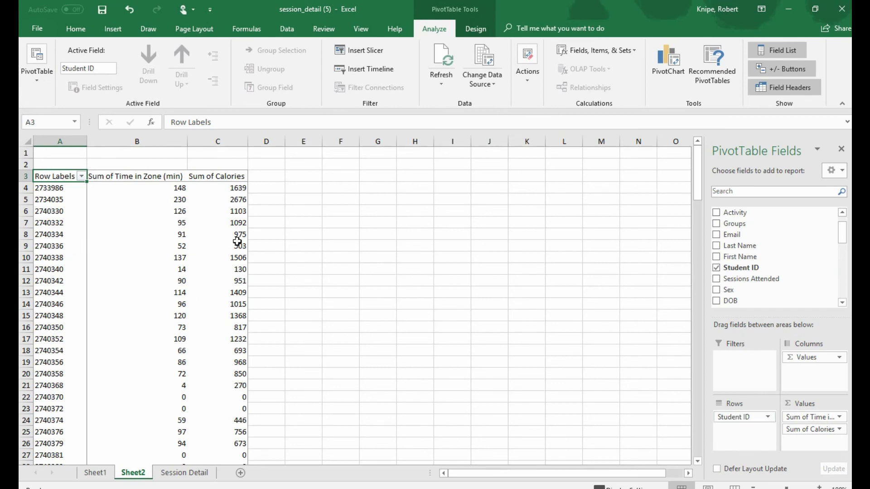
mouse_move(237, 242)
drag(845, 236, 843, 273)
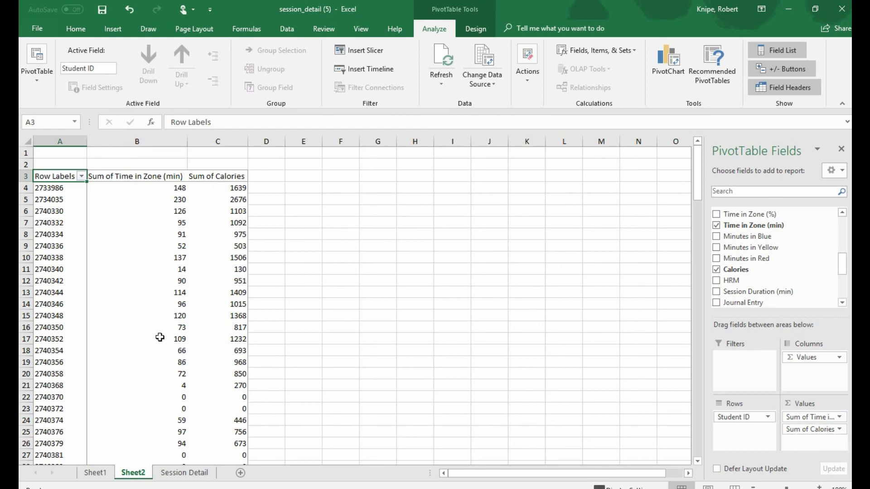
mouse_move(247, 362)
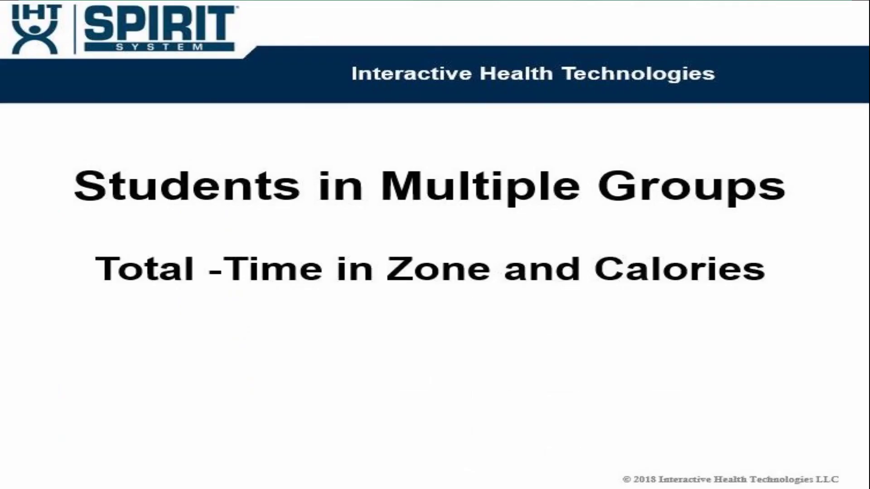